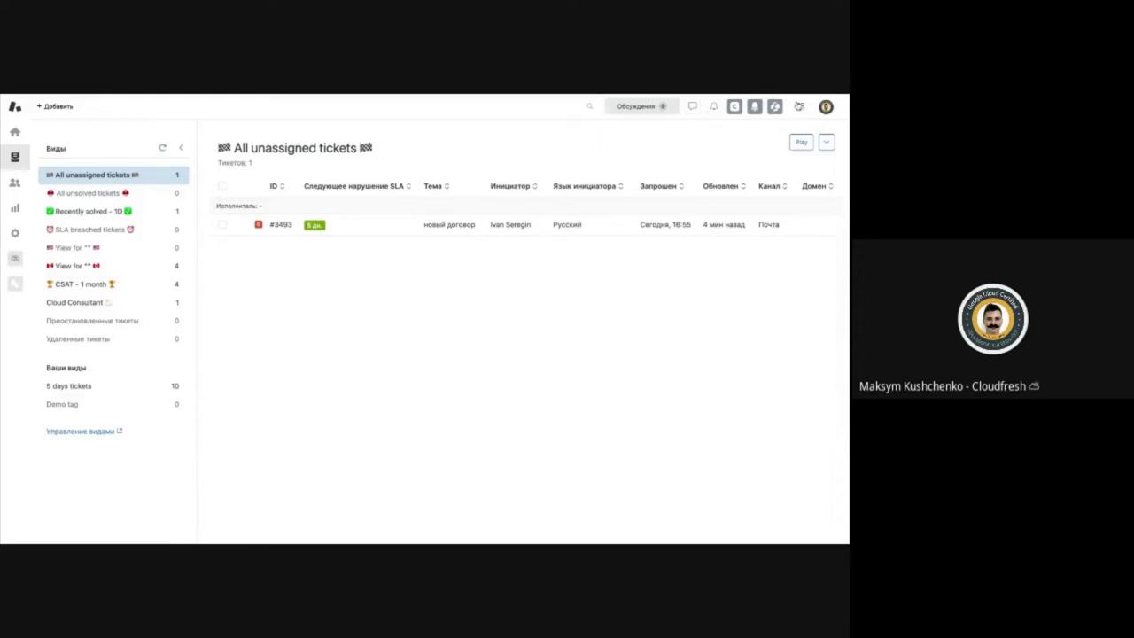
- Open the Admin Center and go to the dynamic content page, searching the settings for "дина"
click(798, 106)
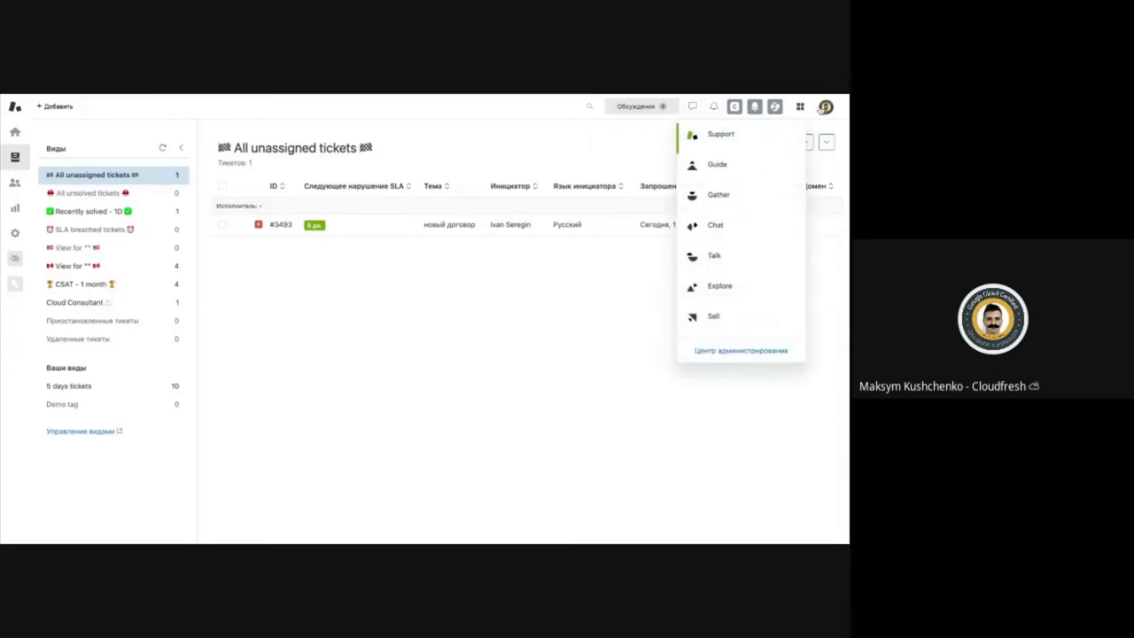
click(711, 349)
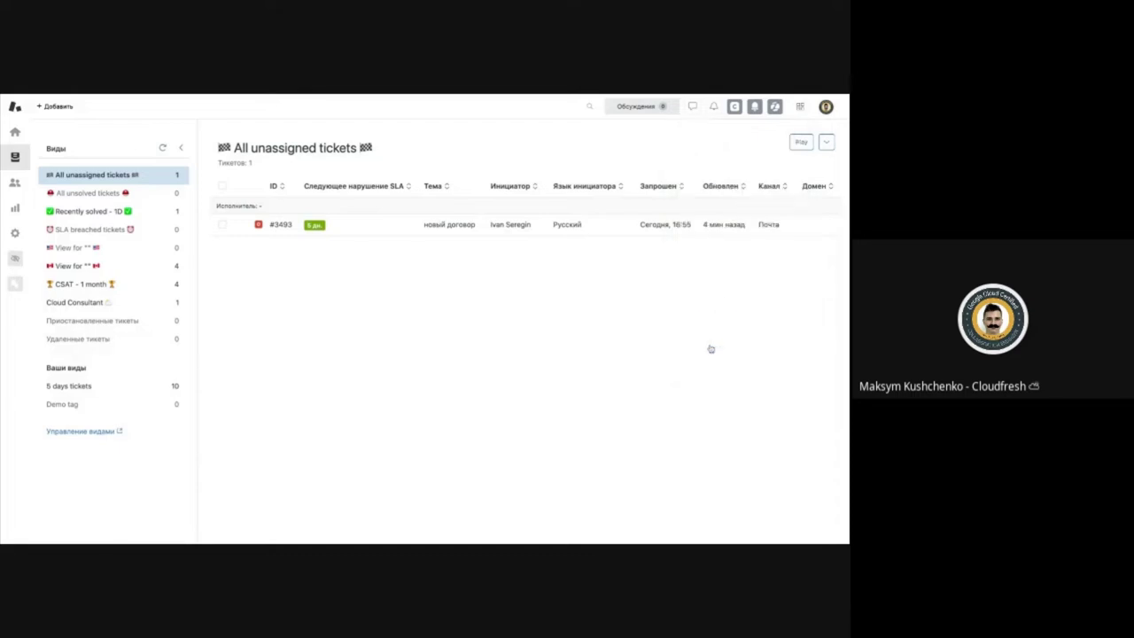
click(88, 191)
text(дина)
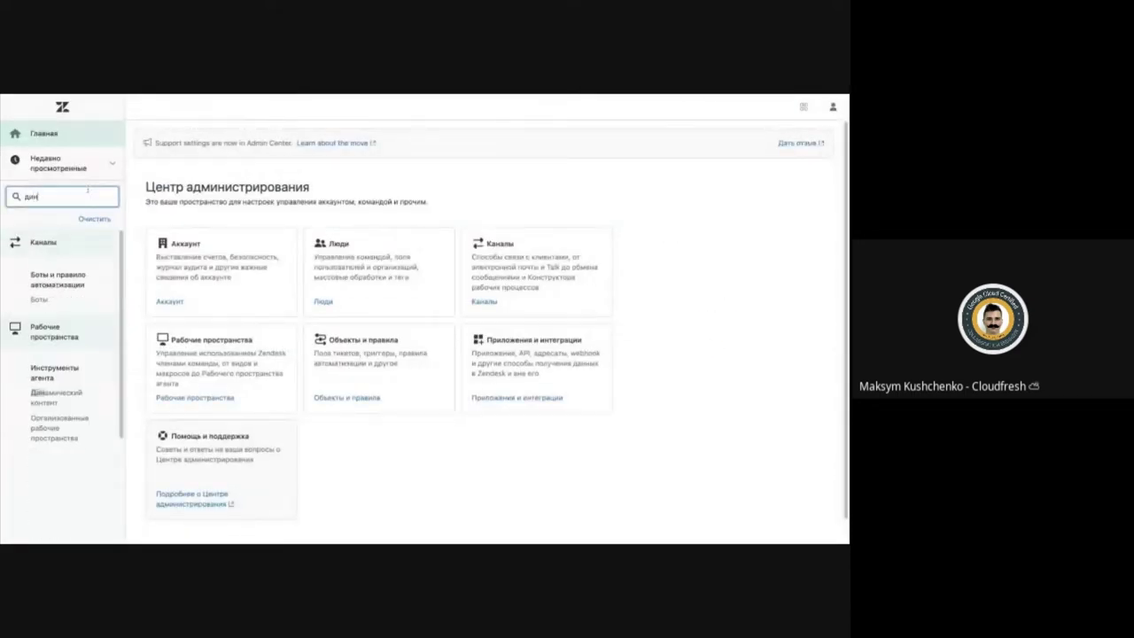
click(44, 310)
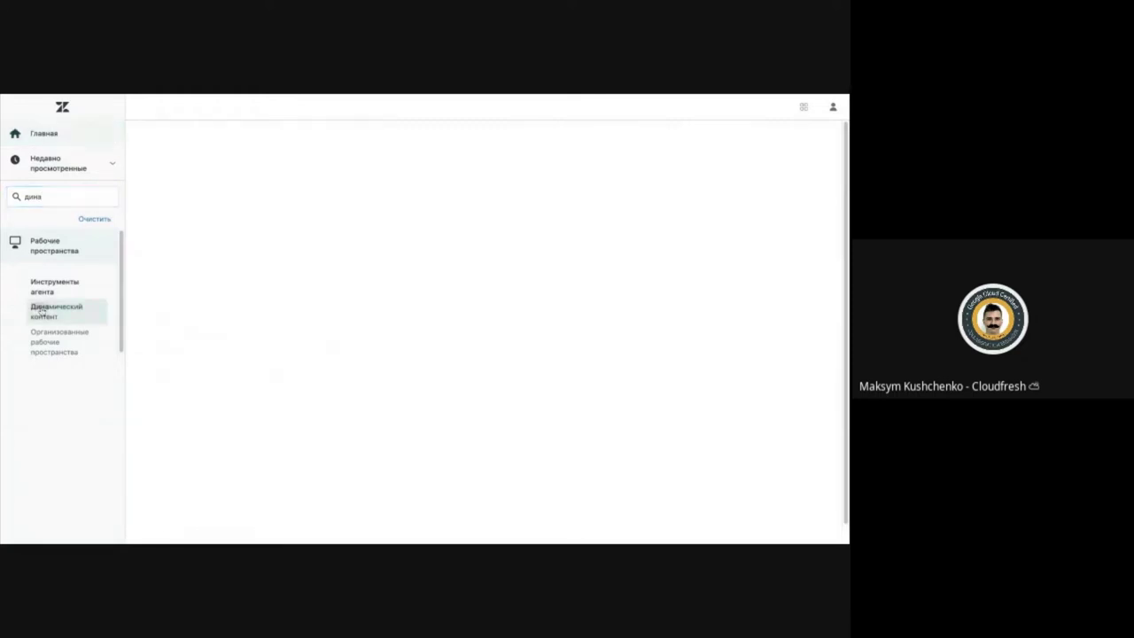
scroll(448, 187, down, 1)
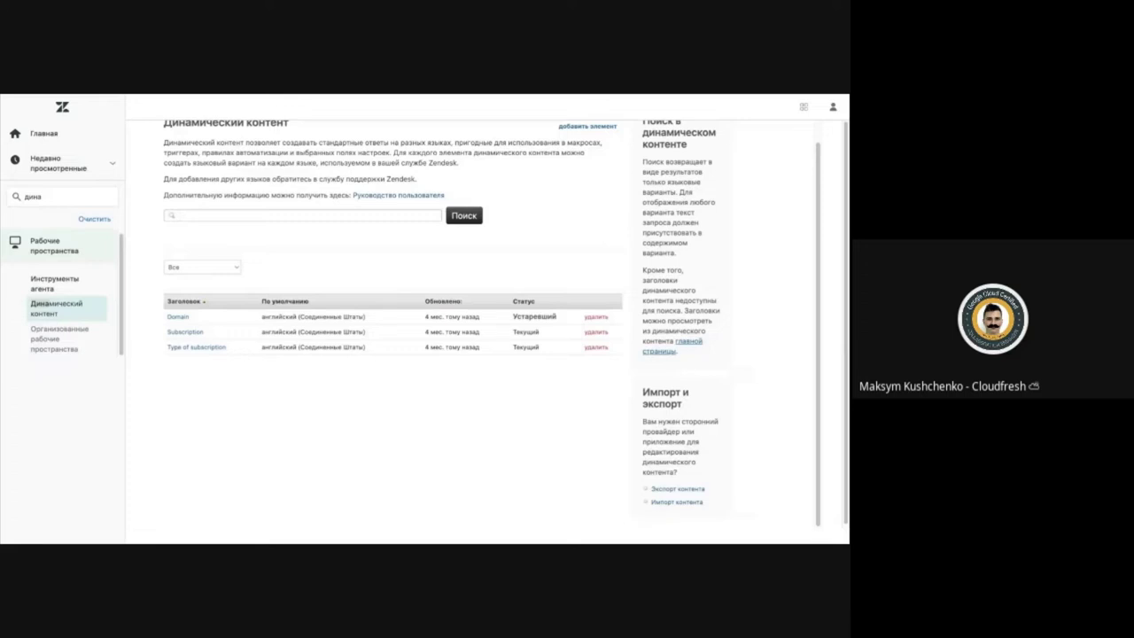
scroll(256, 196, up, 1)
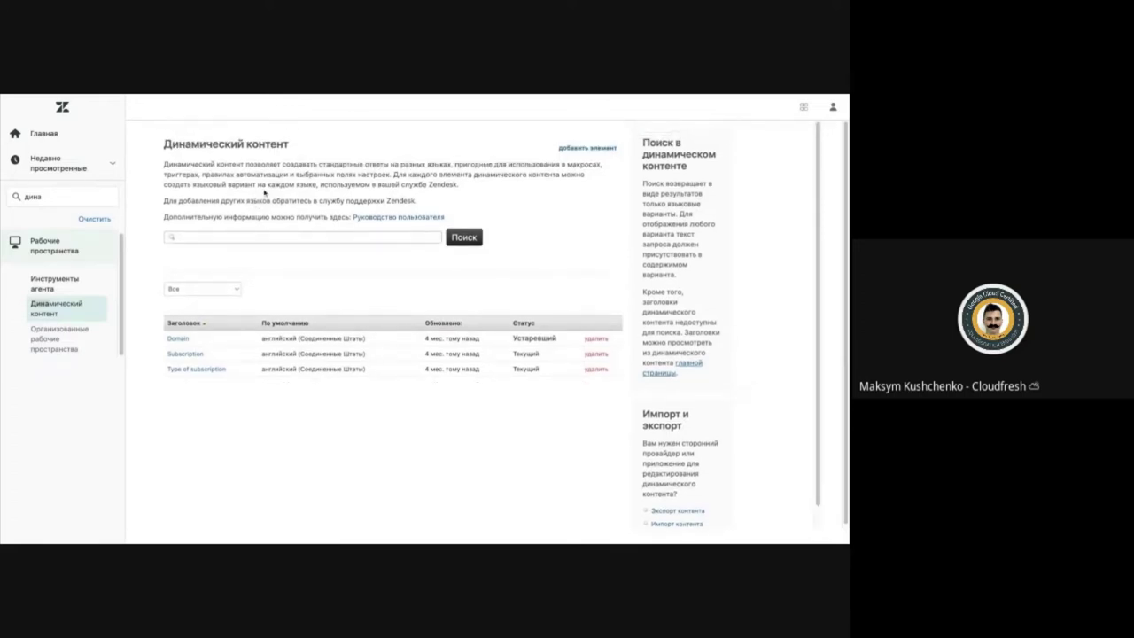
- Open the Domain dynamic content item and review its title, placeholder and language variants
click(180, 339)
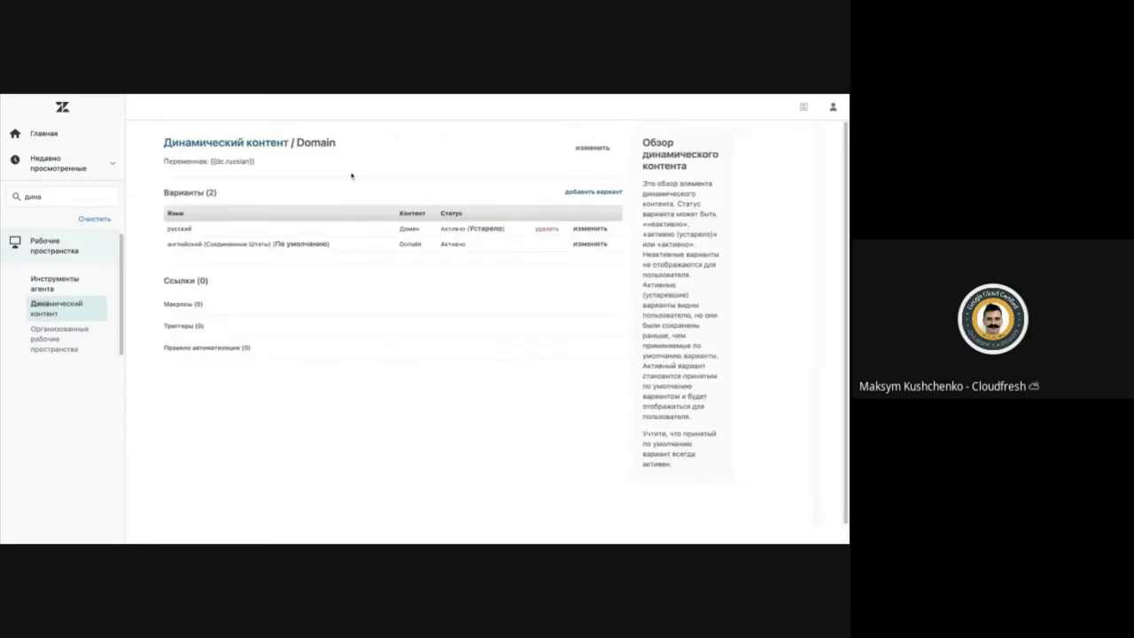
double_click(316, 142)
click(298, 143)
scroll(356, 173, down, 1)
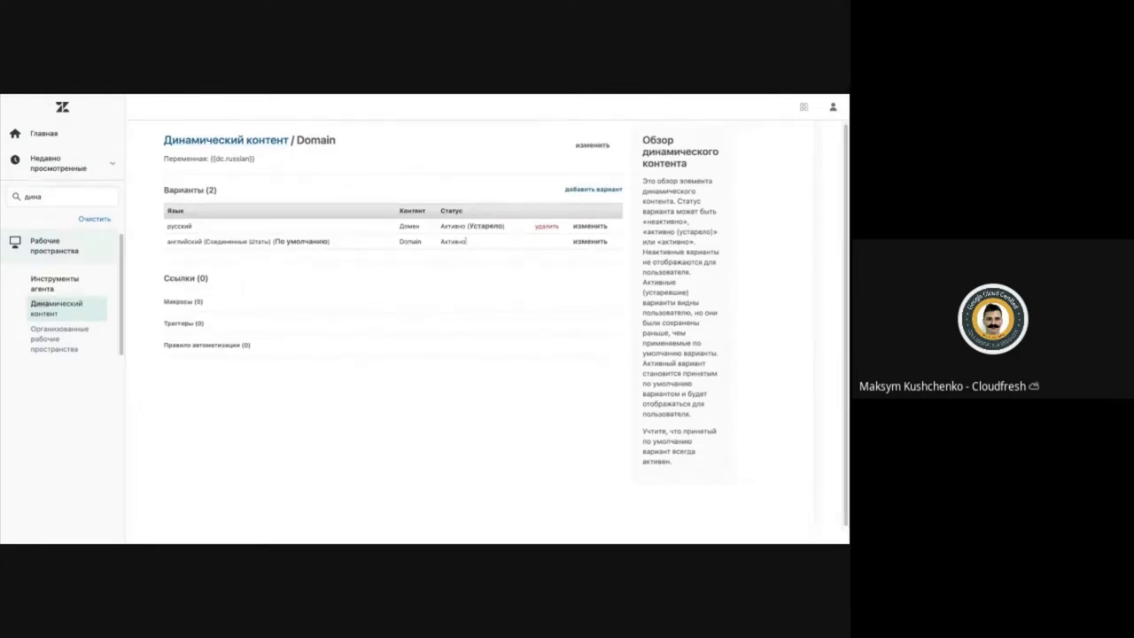
- Look at the blank new-variant form and the default English variant's content, then cancel without editing
click(574, 189)
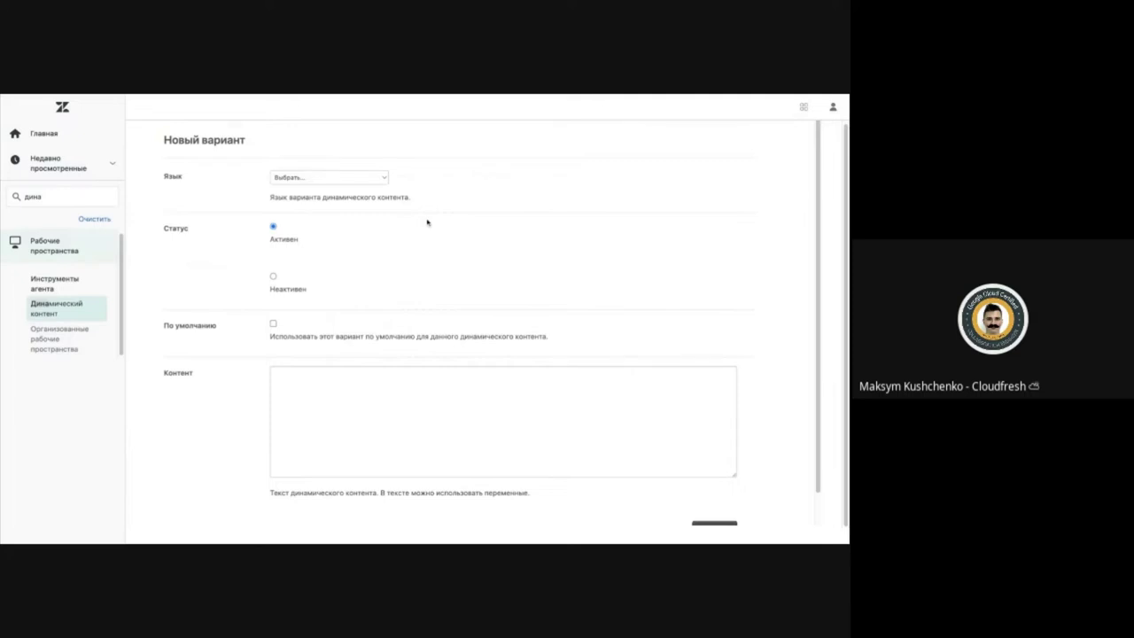
key(alt+Left)
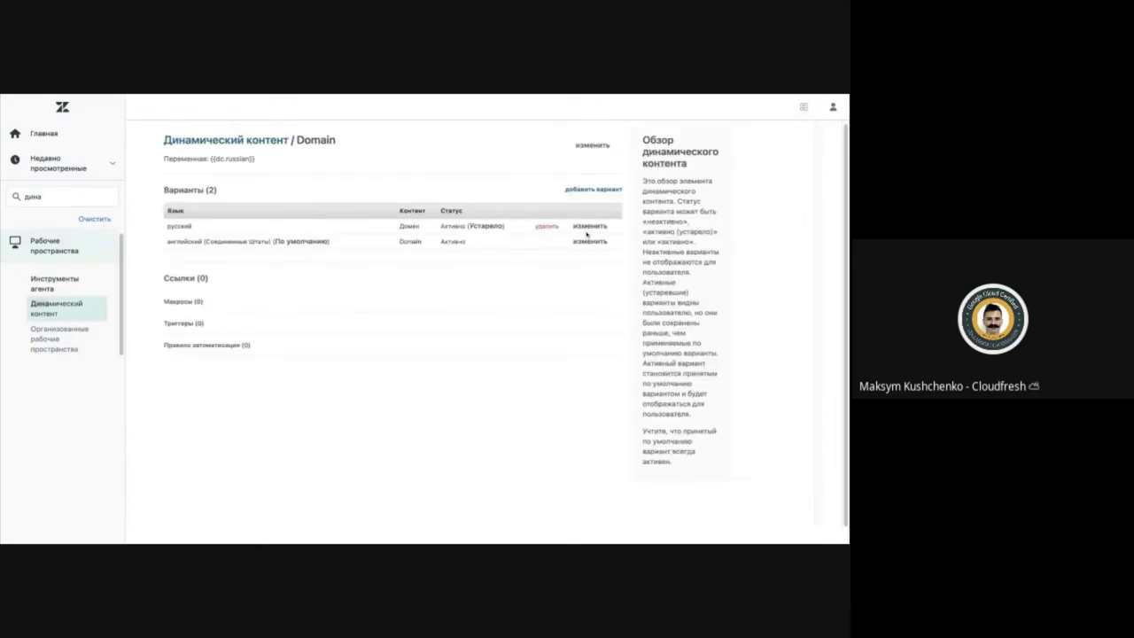
click(587, 241)
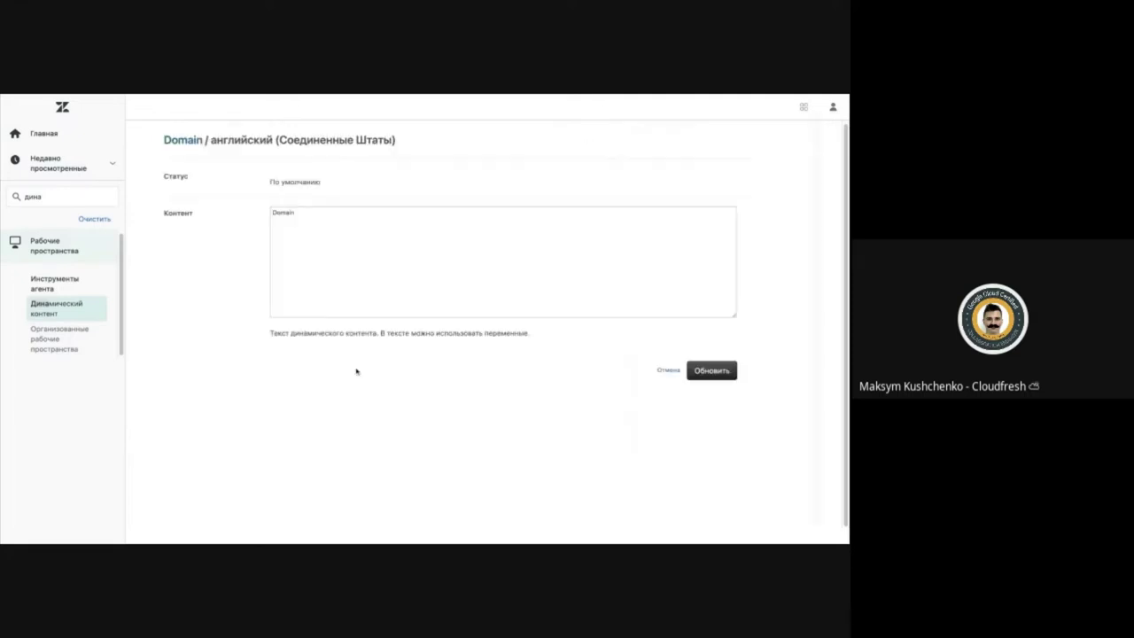
click(371, 234)
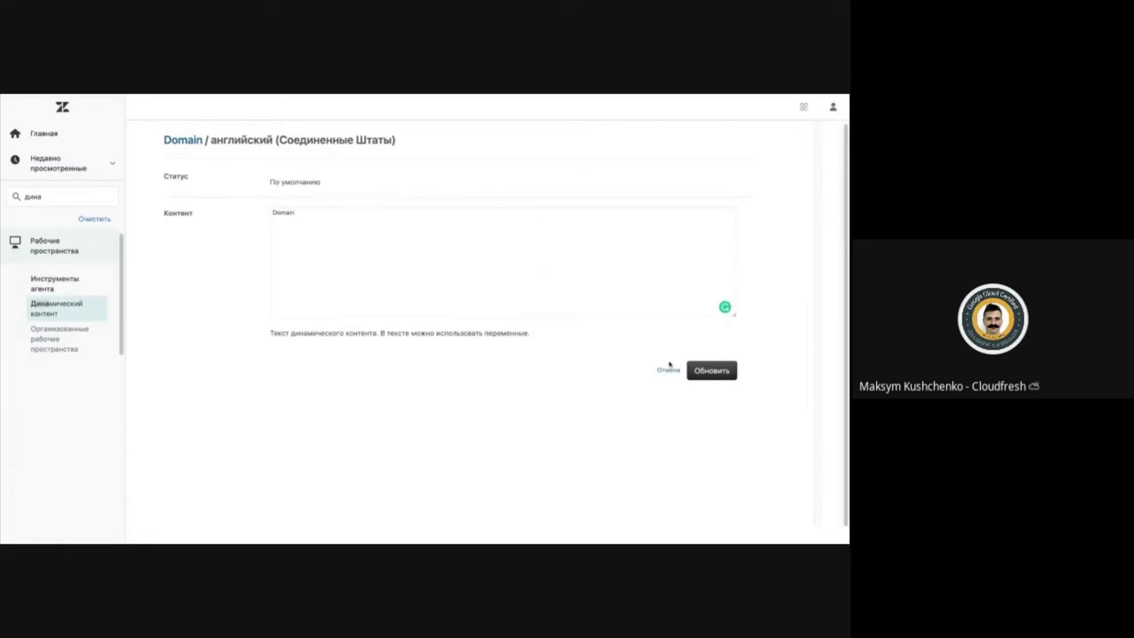
double_click(293, 213)
click(306, 215)
click(667, 372)
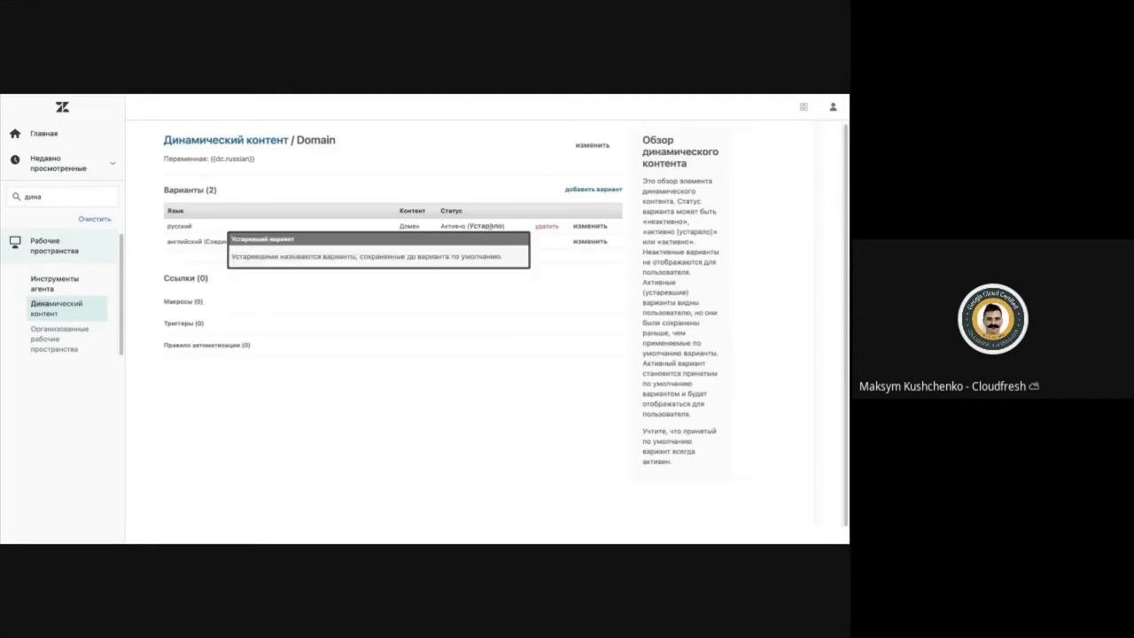
- Create an active Ukrainian (украинский) variant of the Domain item with the content "Домен"
click(581, 190)
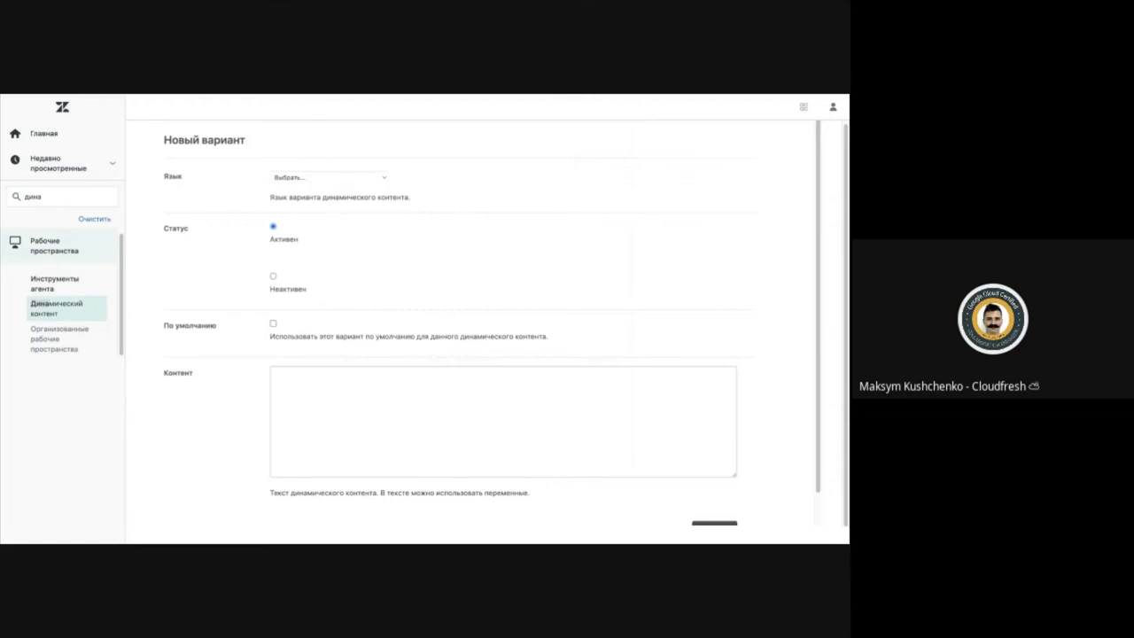
click(278, 232)
scroll(318, 313, down, 1)
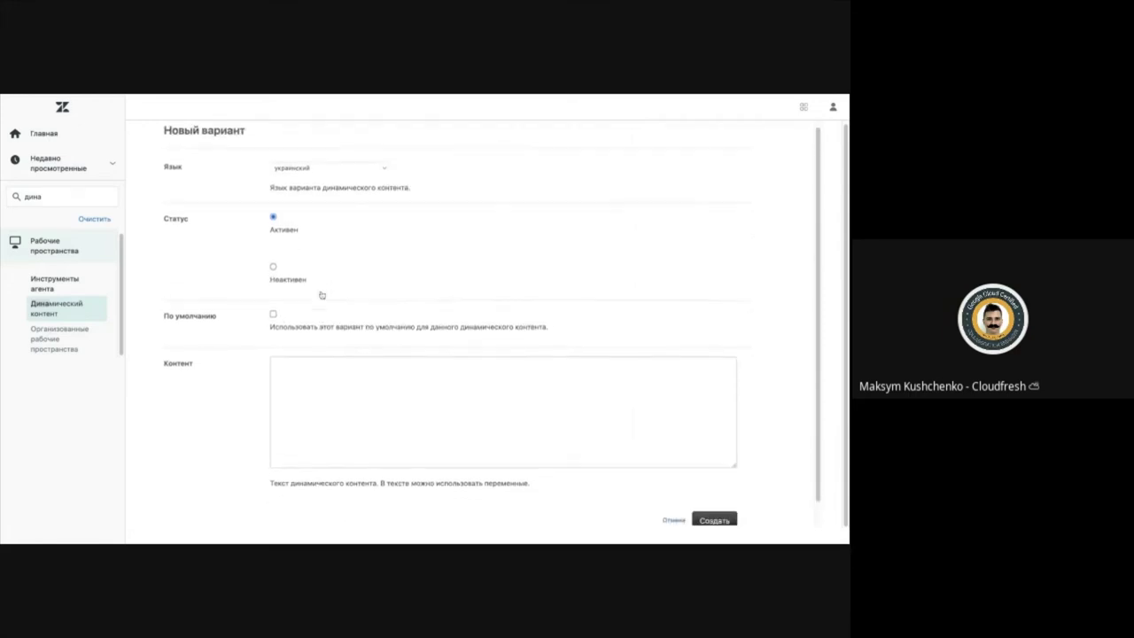
scroll(322, 293, down, 1)
scroll(322, 295, up, 1)
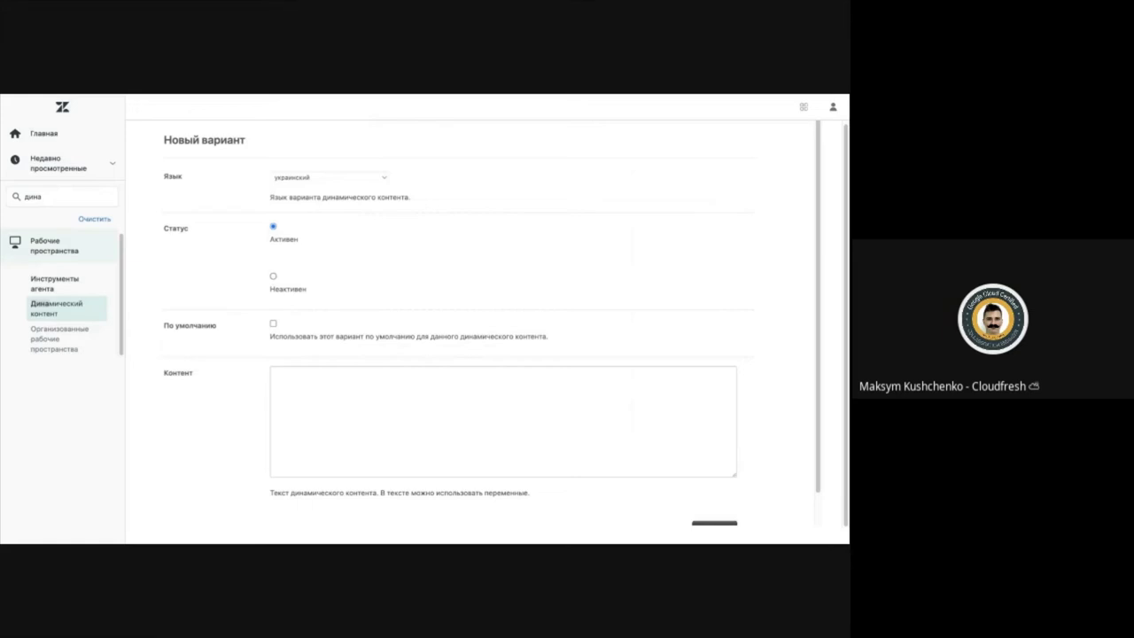
scroll(491, 323, down, 1)
click(293, 349)
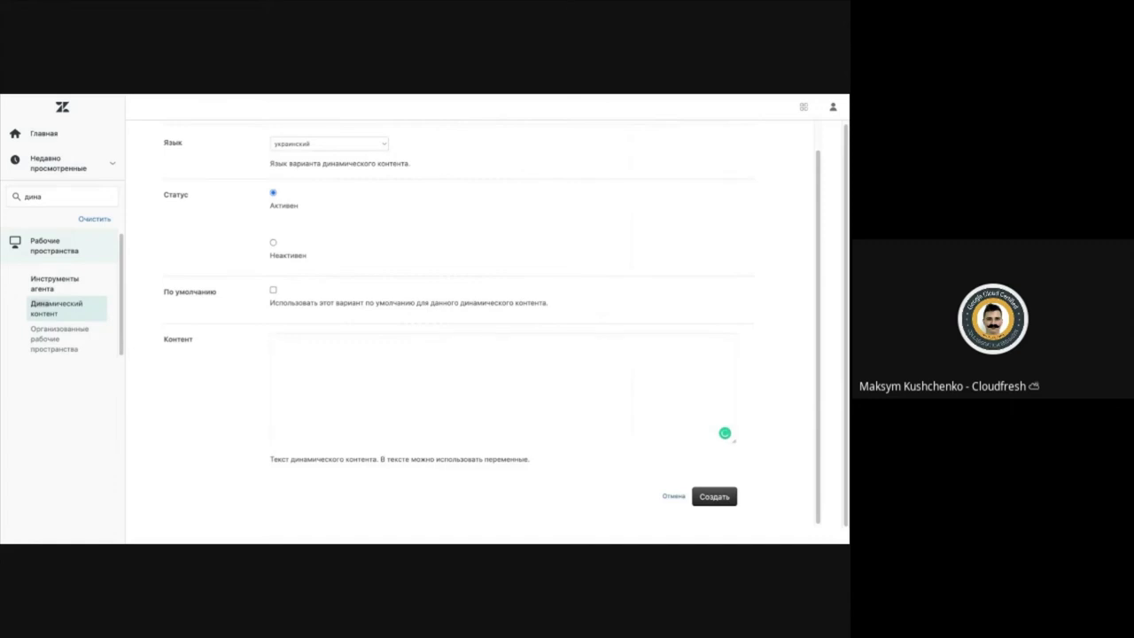
text(Домен)
click(713, 497)
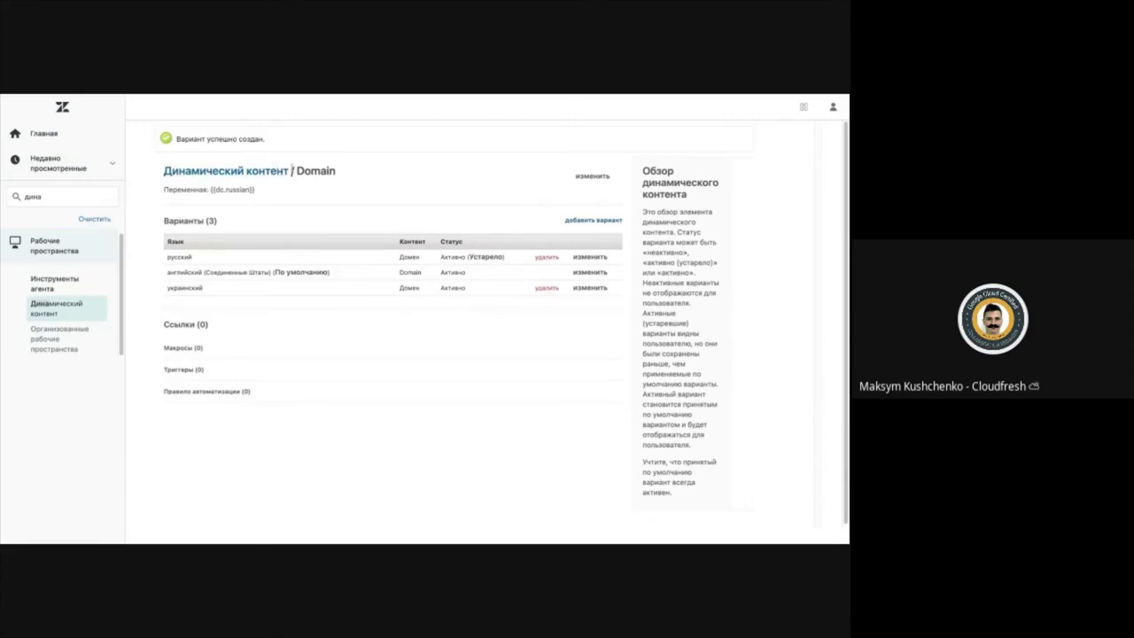
- Copy the Domain item's placeholder {{dc.russian}}
drag(295, 171, 362, 172)
click(363, 174)
drag(210, 190, 259, 190)
key(ctrl+c)
- Search the settings for "поля", go to the ticket fields and open the Домен field
click(94, 219)
text(поля)
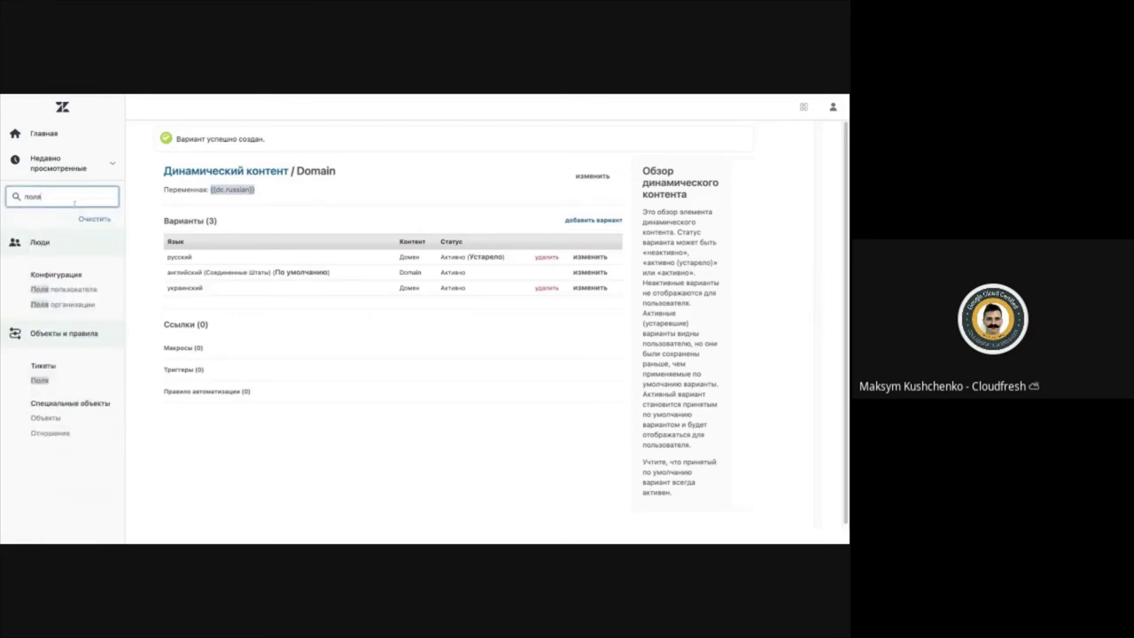
click(40, 380)
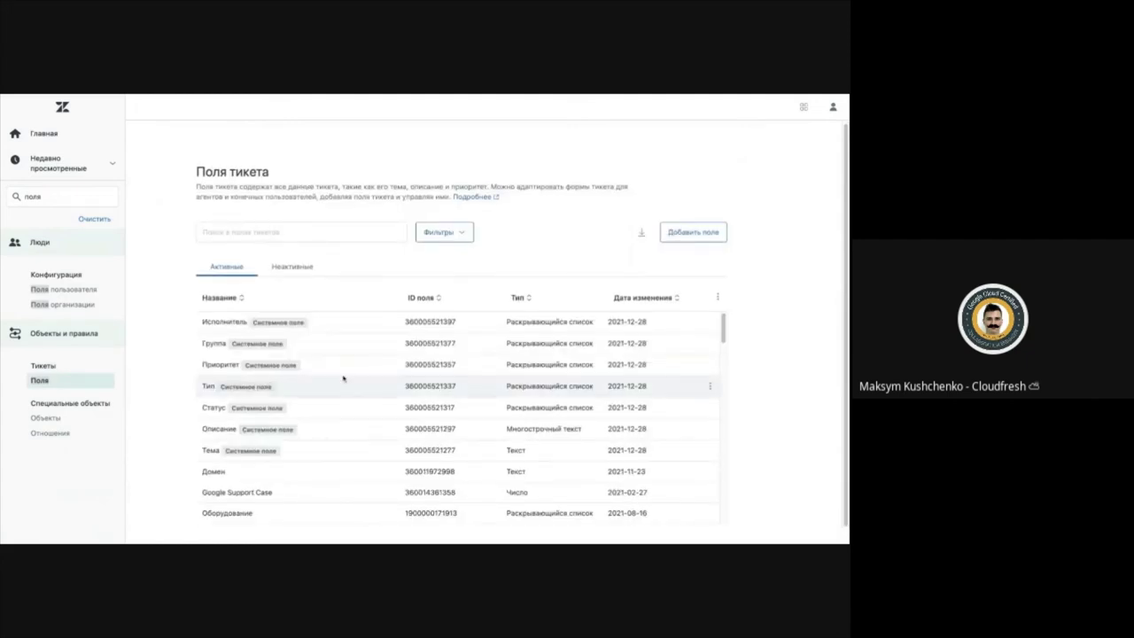
scroll(265, 463, down, 1)
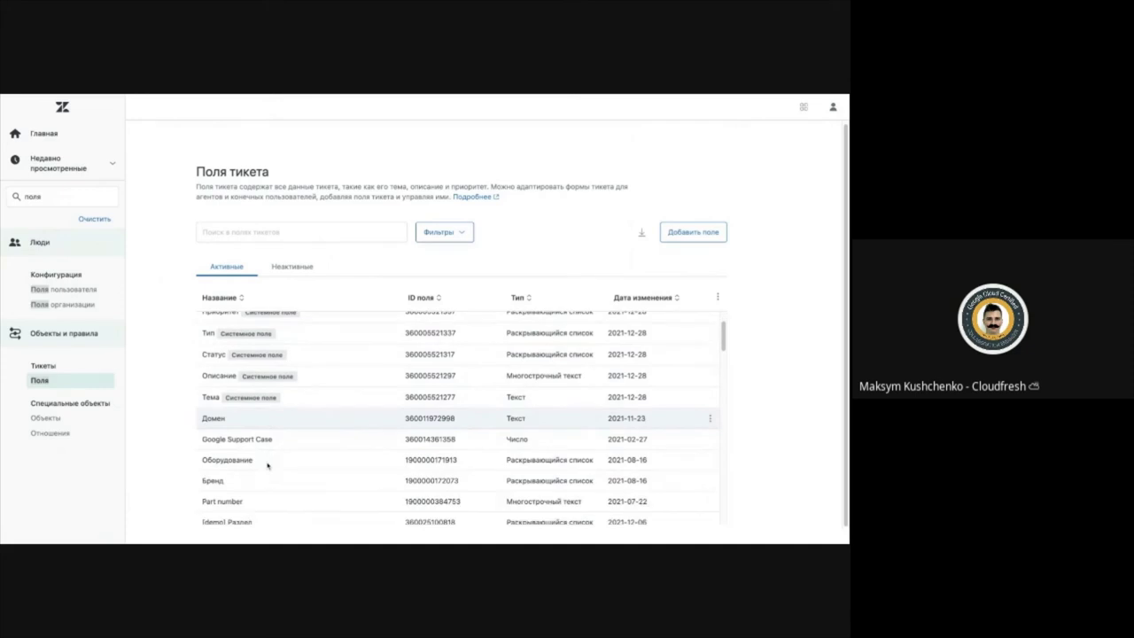
click(210, 422)
scroll(396, 314, down, 1)
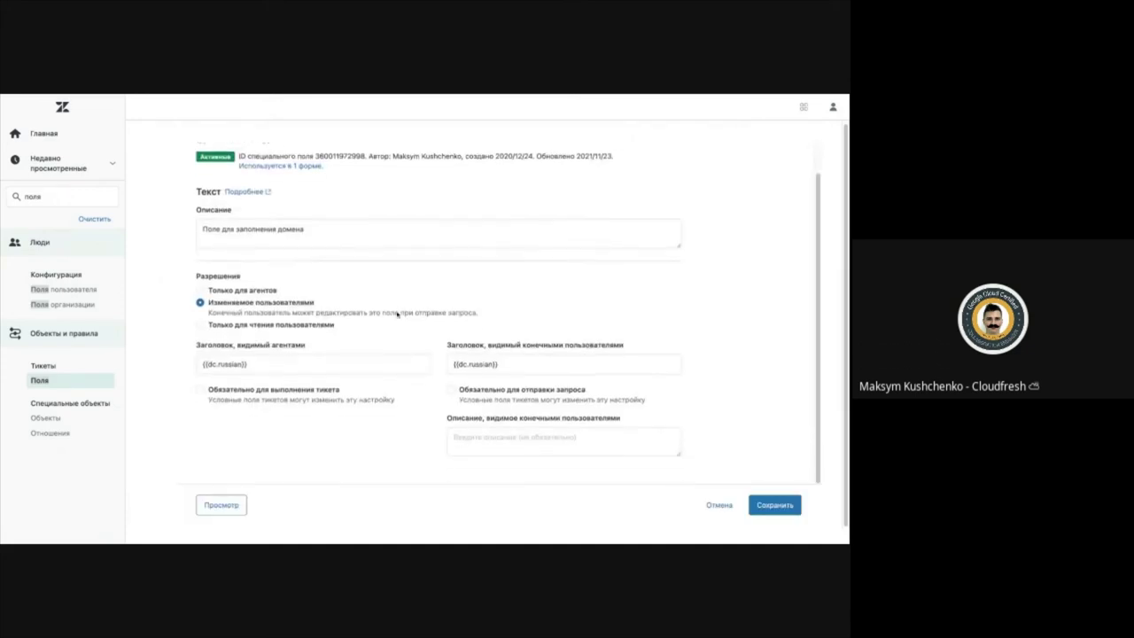
- Examine the Домен field's titles shown to agents and to end users, then cancel editing the field
click(265, 364)
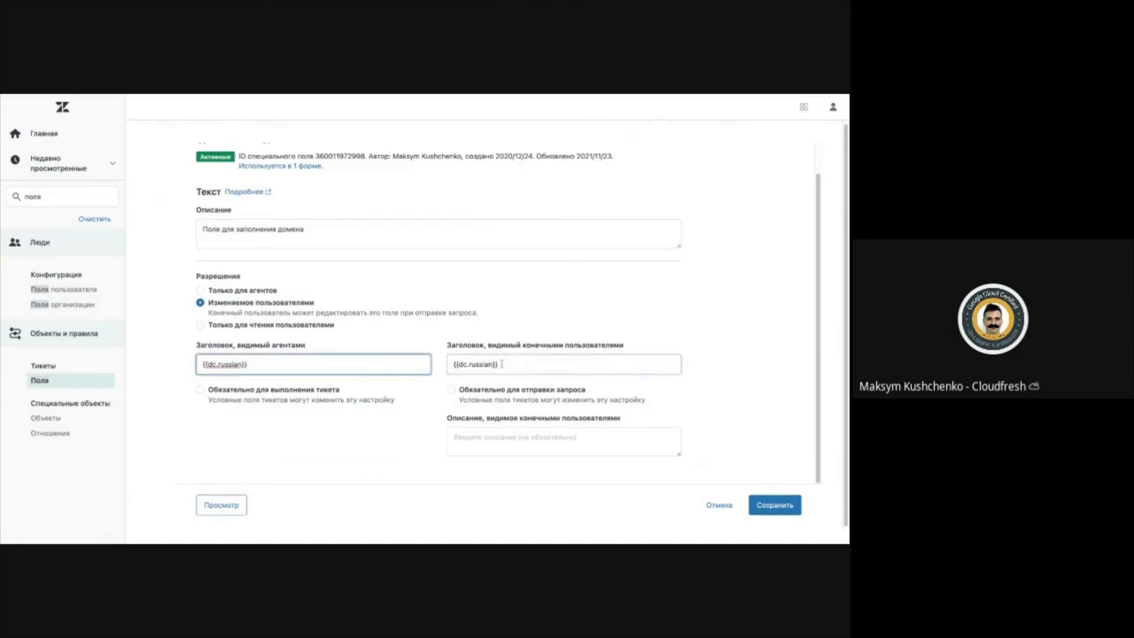
click(502, 364)
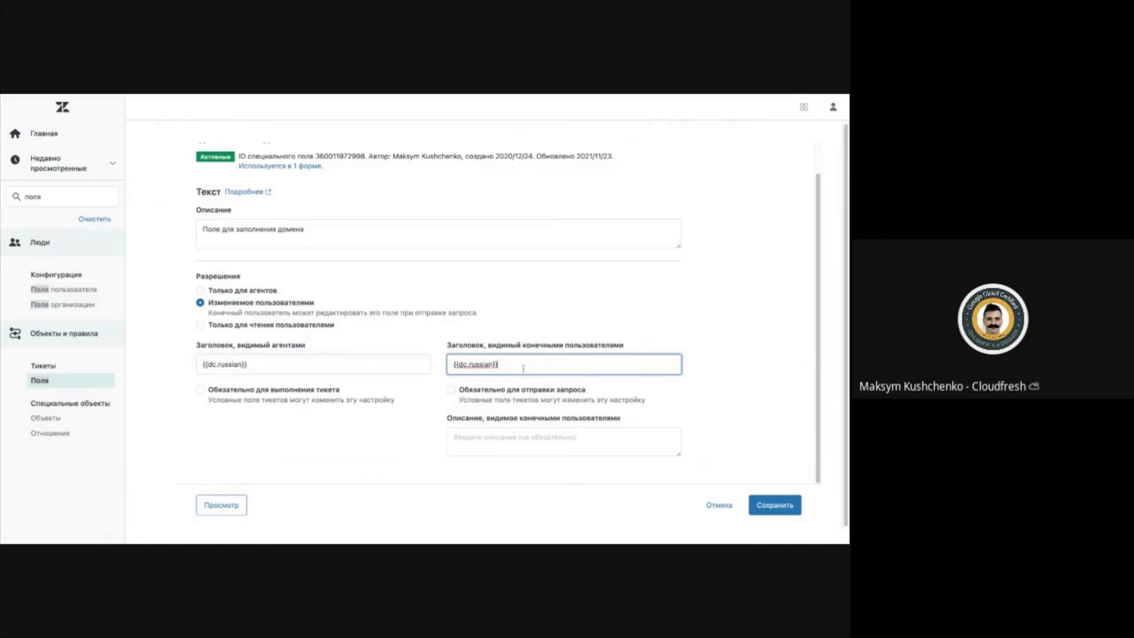
click(707, 505)
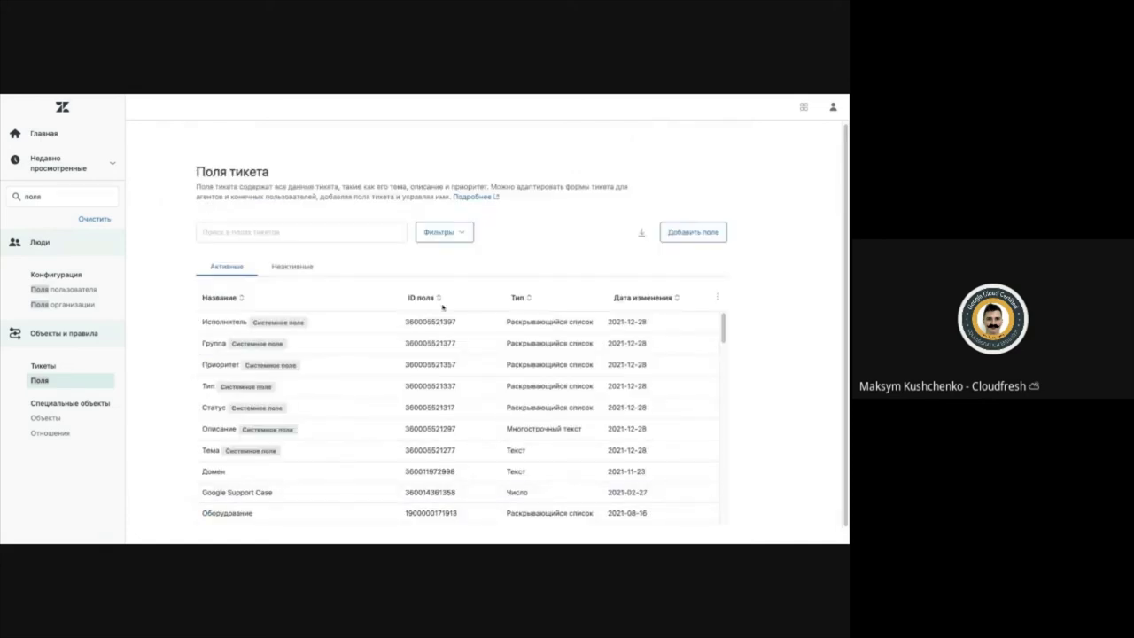
- Search the settings for "макрос", go to the macros page and start a new macro
triple_click(82, 194)
text(макрос)
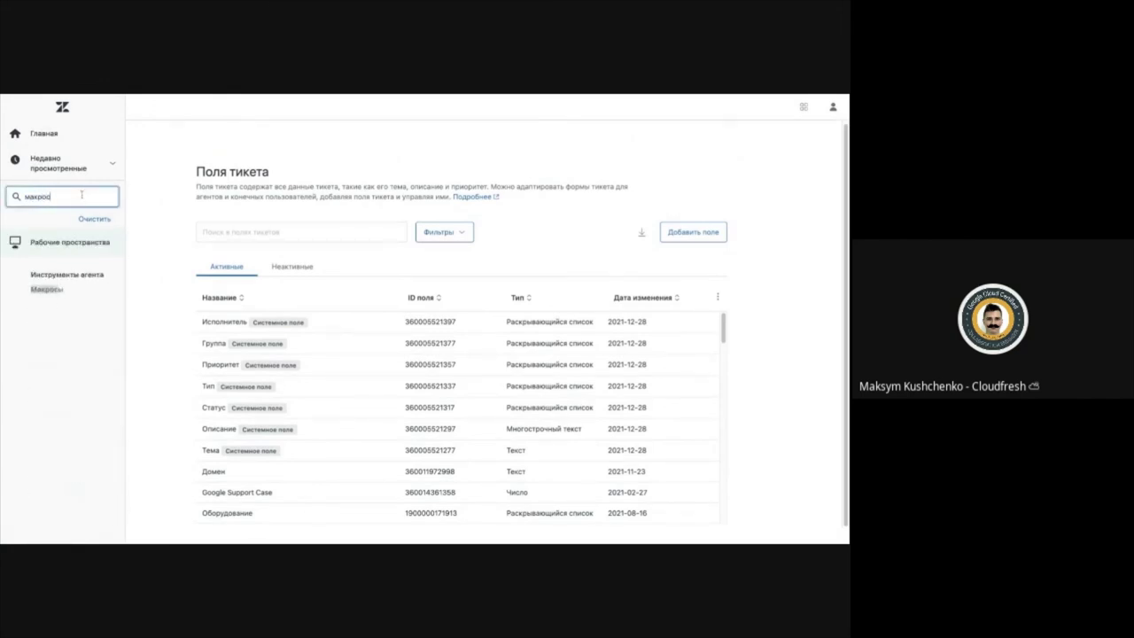
click(46, 288)
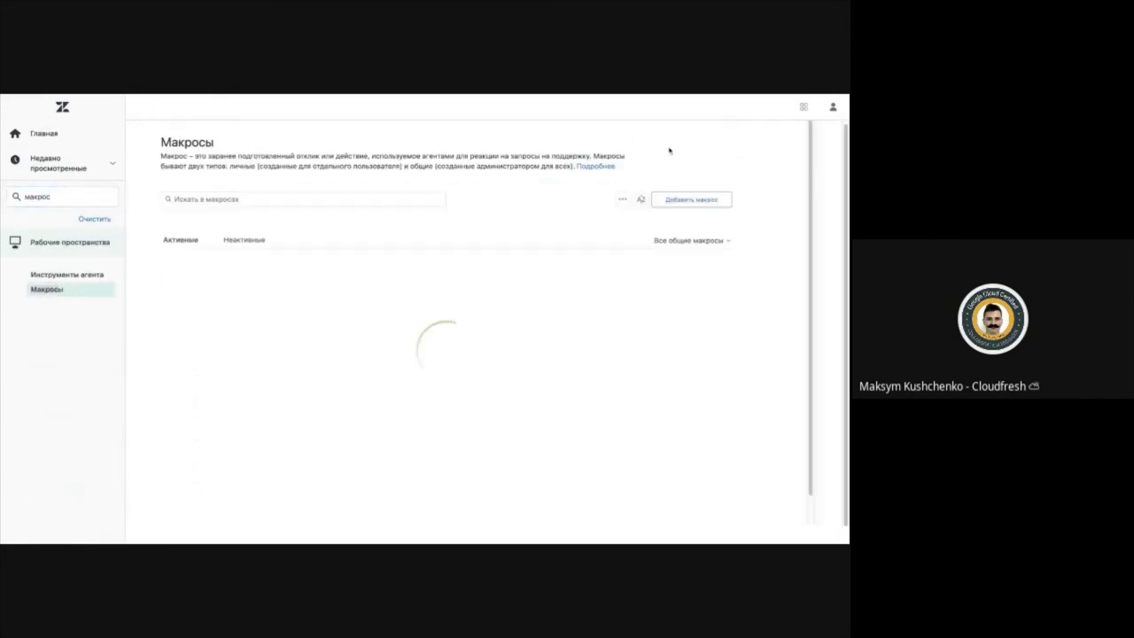
click(667, 198)
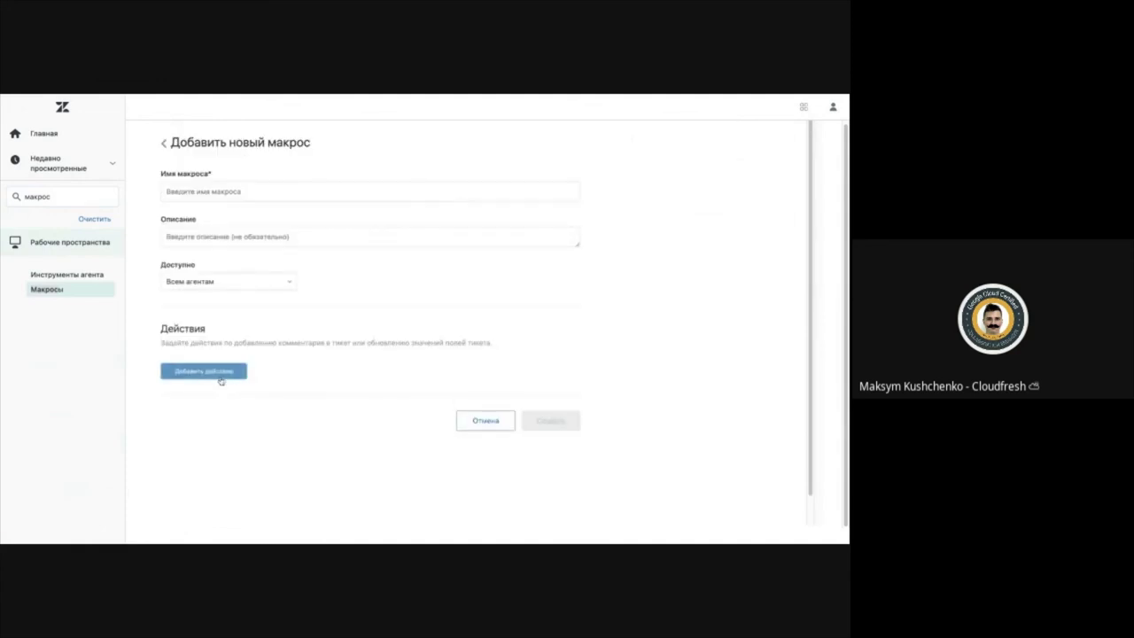
- Add a Комментарий/описание action to the new macro with the copied placeholder {{dc.russian}} as its formatted content
click(215, 371)
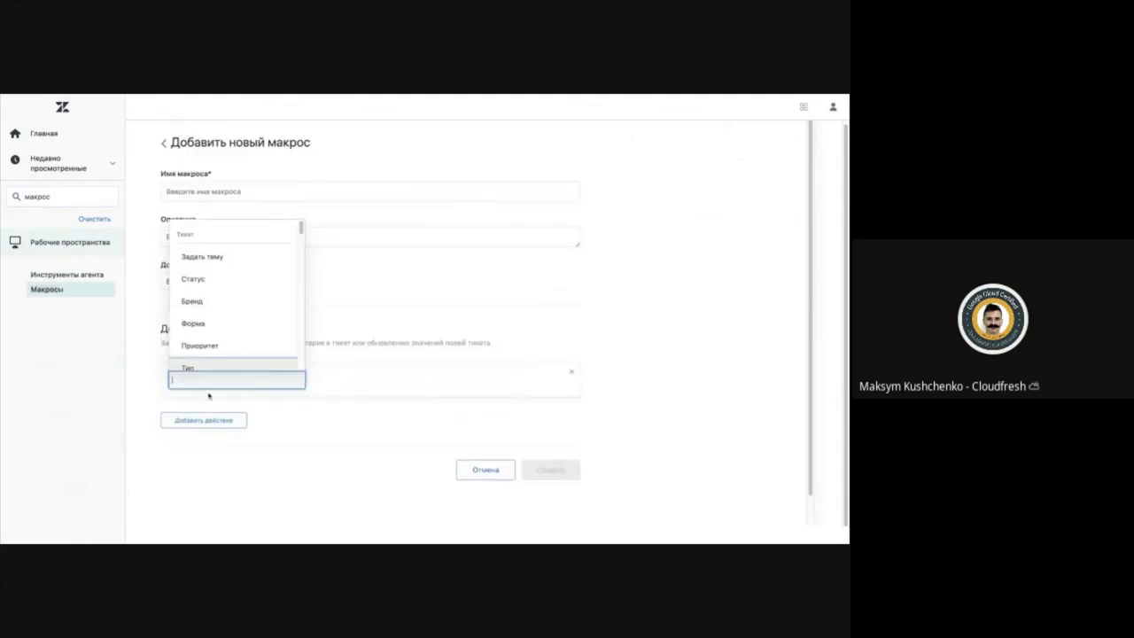
text(ко)
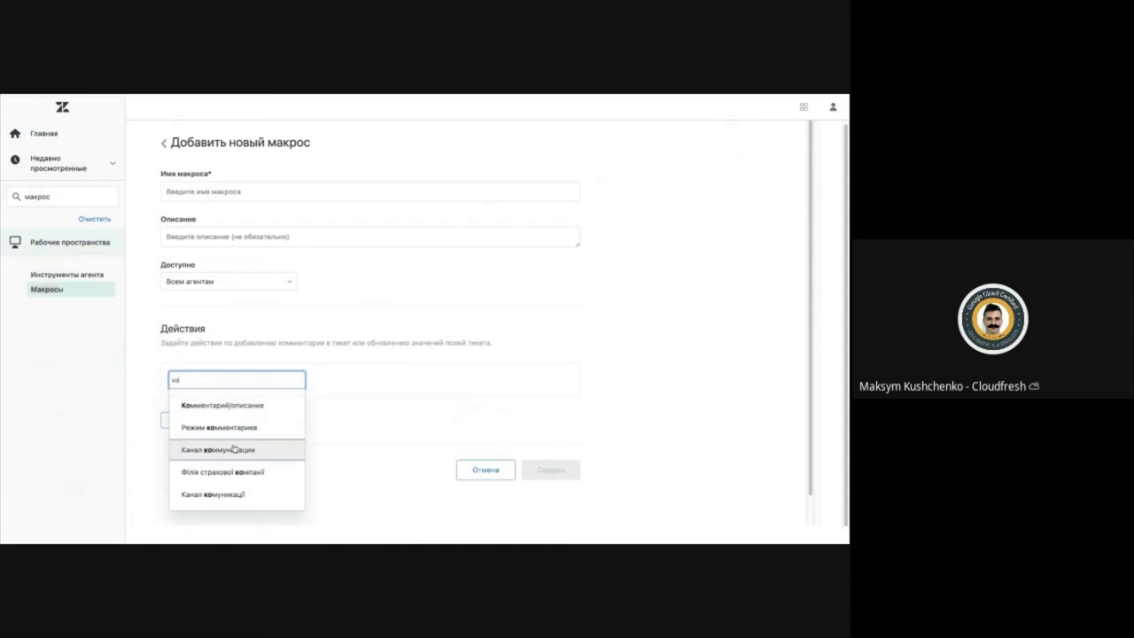
click(246, 406)
key(ctrl+v)
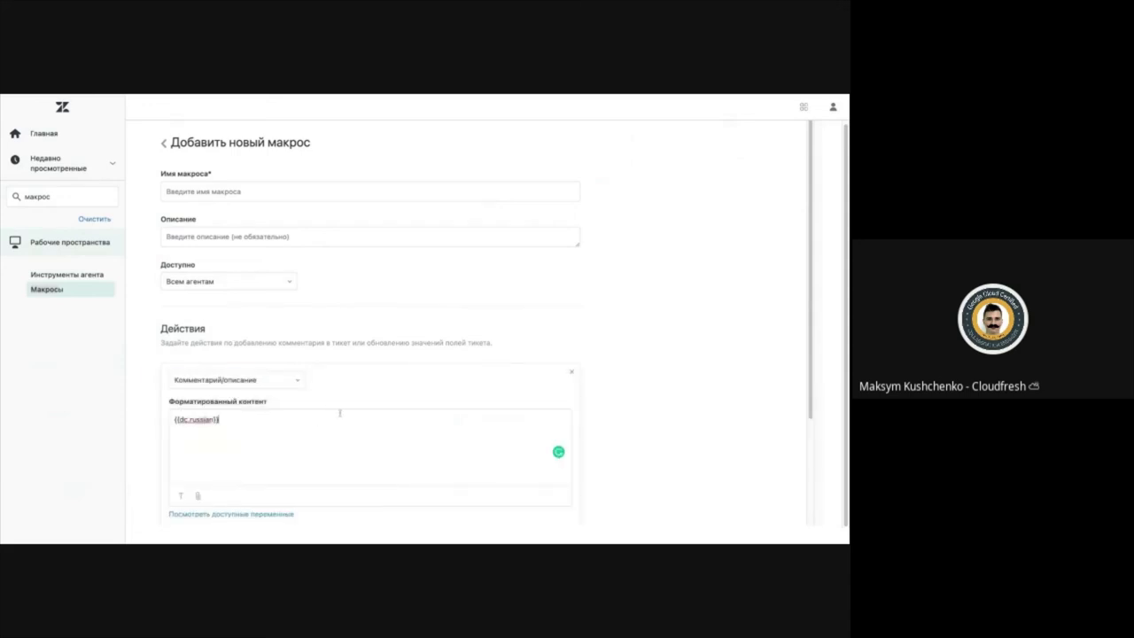
scroll(476, 372, down, 3)
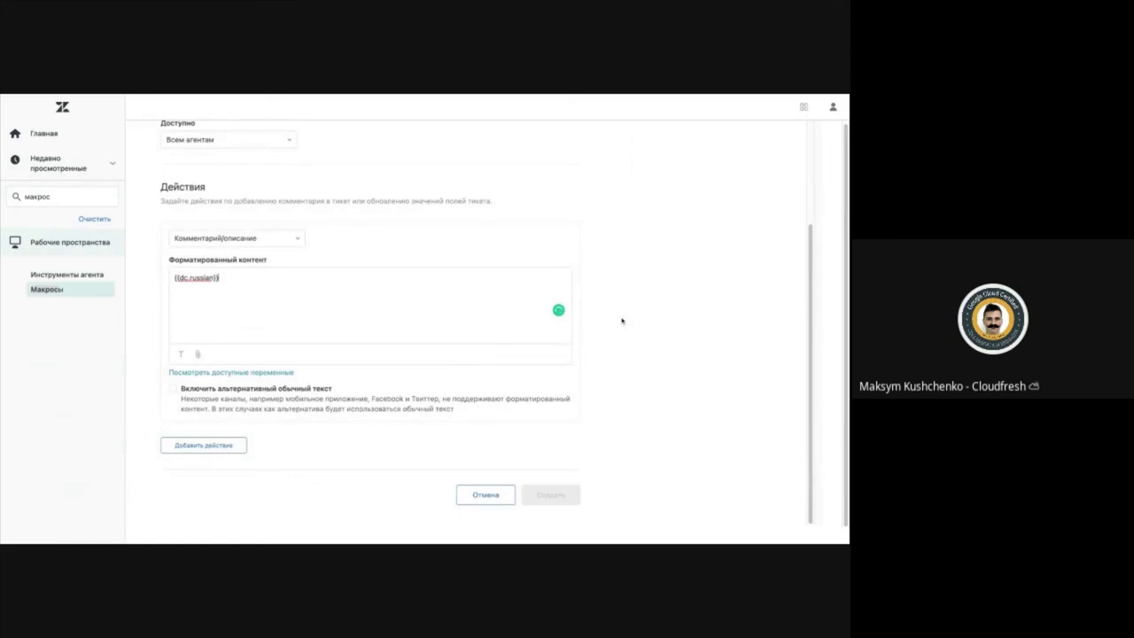